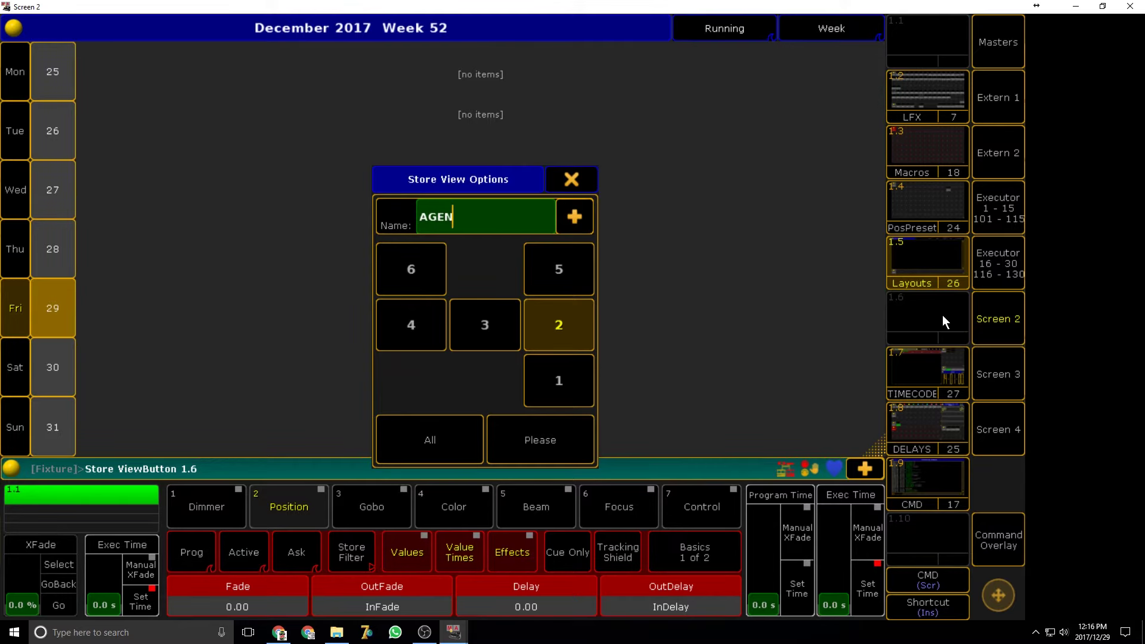
Finish storing the AGENDA view on view button 1.6 and add a new appointment on Friday, 29 December 2017
key("Return")
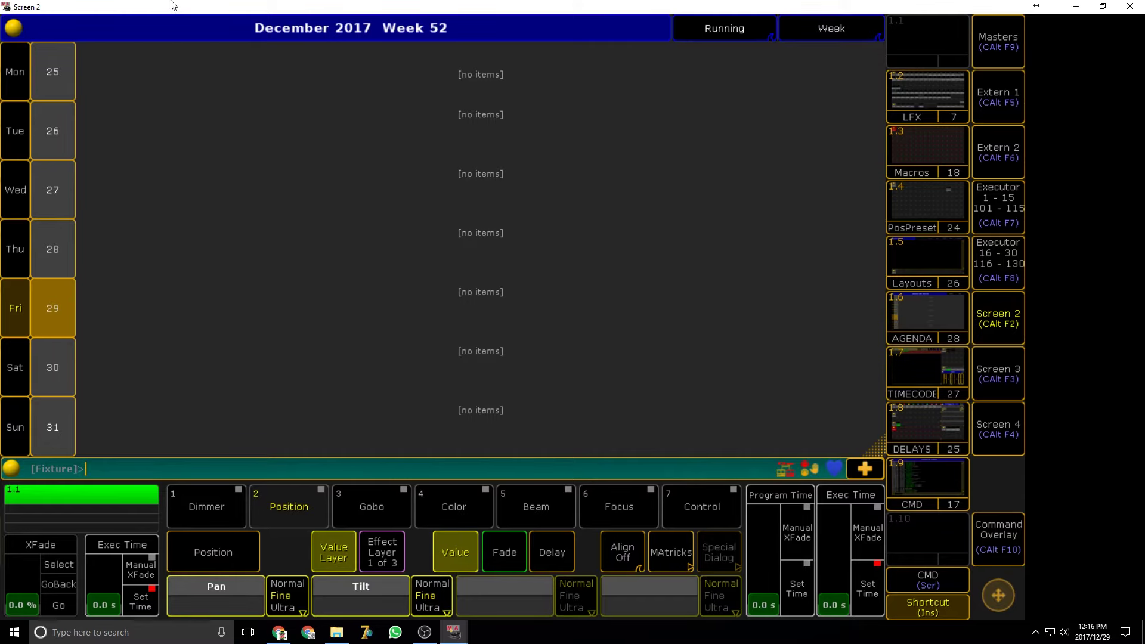
left_click(69, 304)
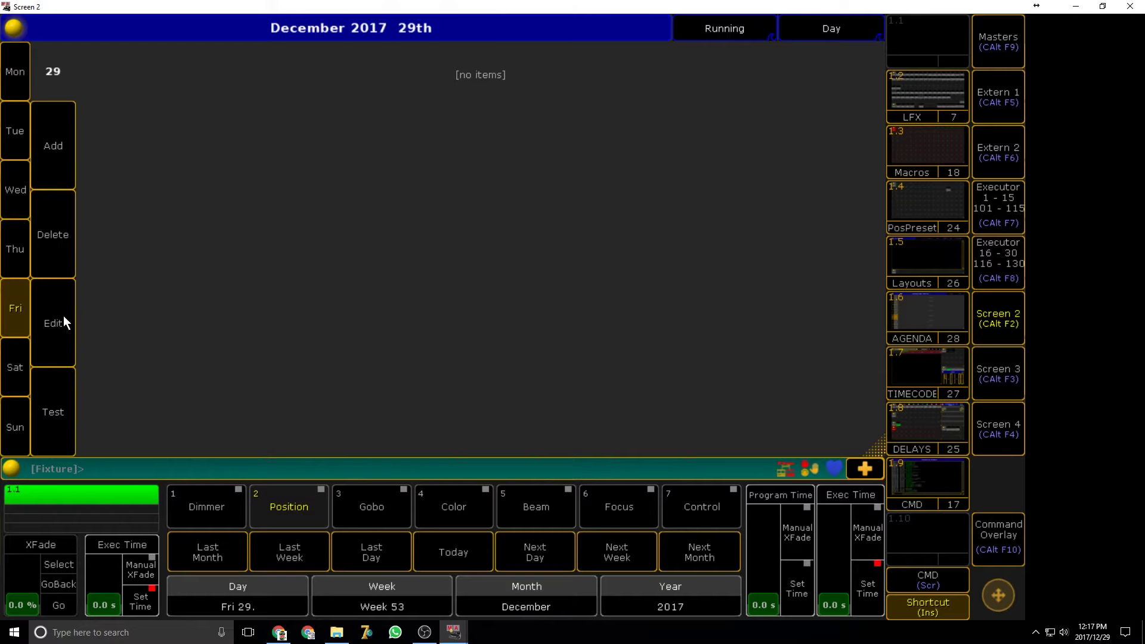
left_click(56, 143)
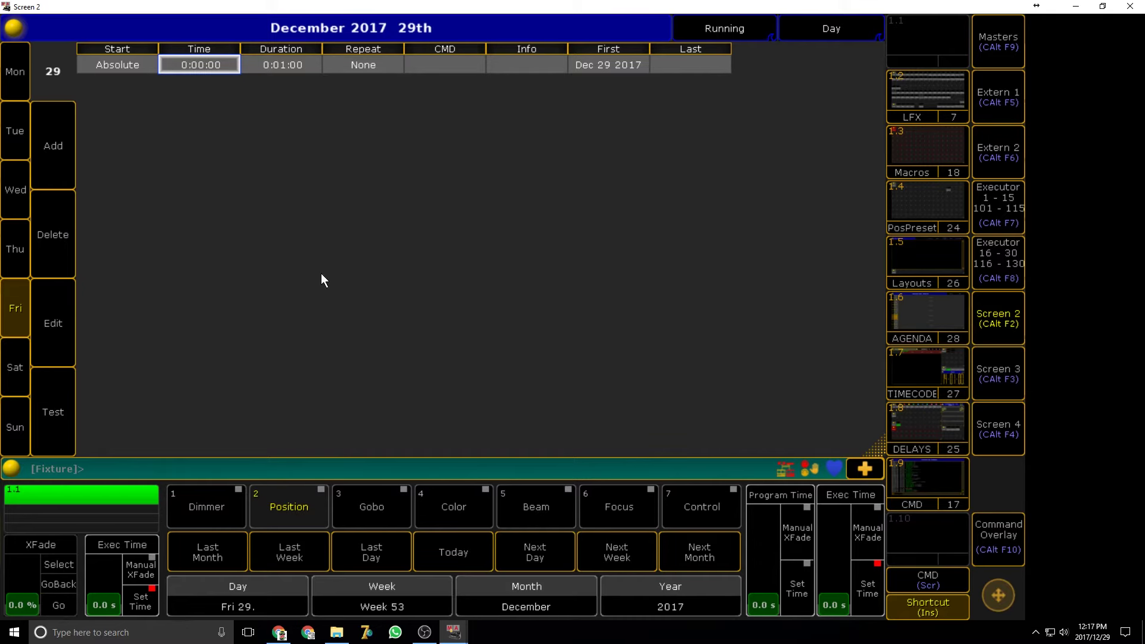
Review the start type options for the new appointment, leaving the start type as it is
left_click(1007, 559)
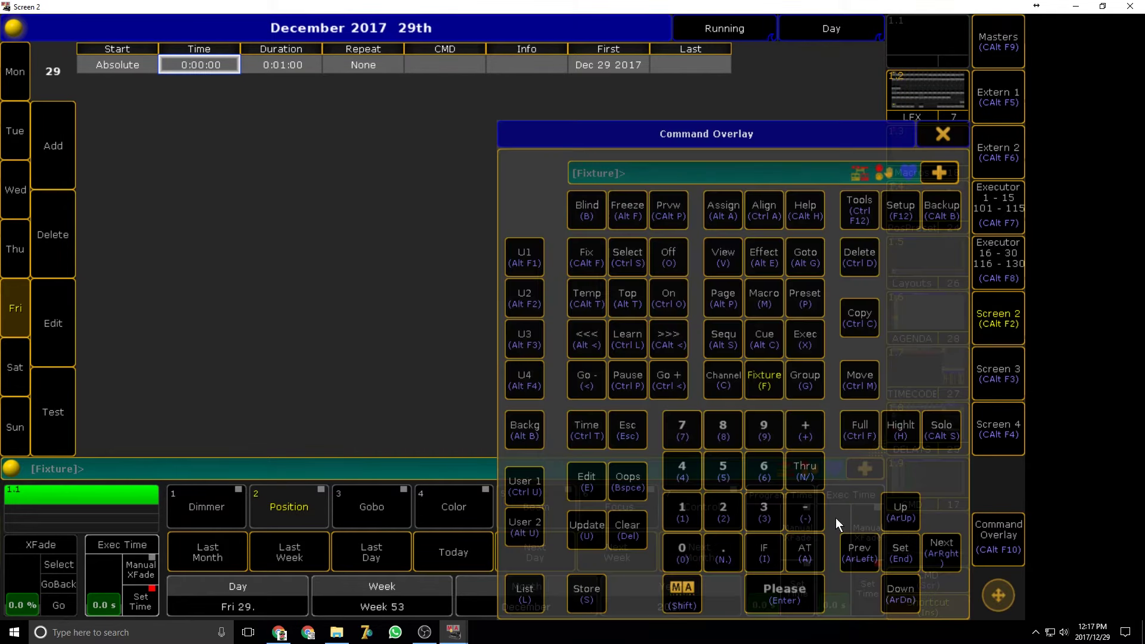
left_click(586, 484)
left_click(129, 59)
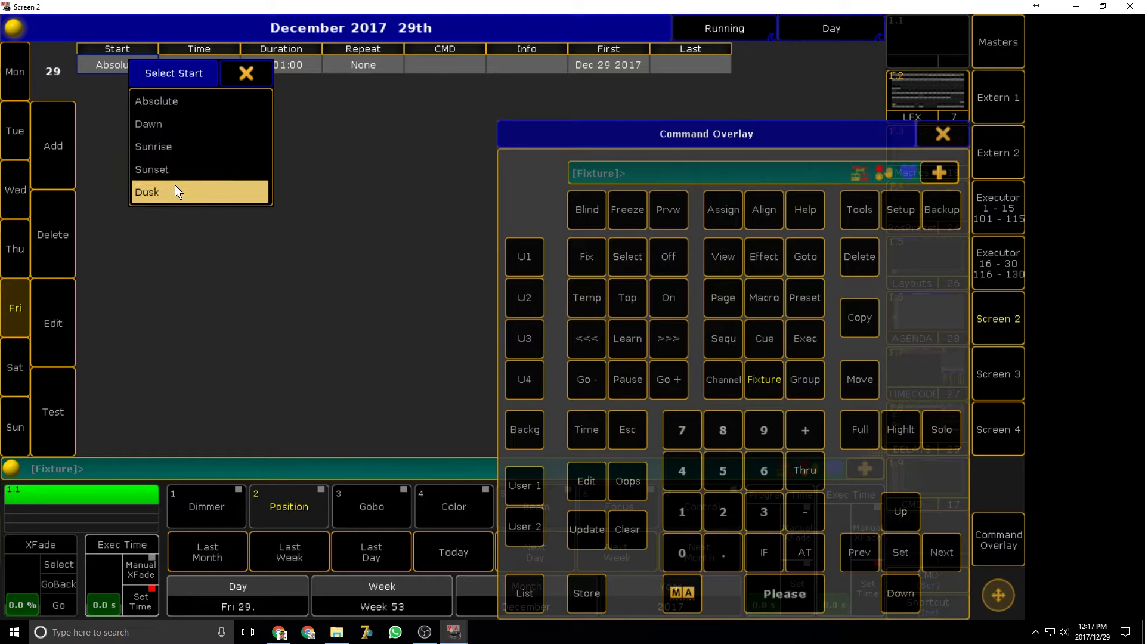
left_click(252, 78)
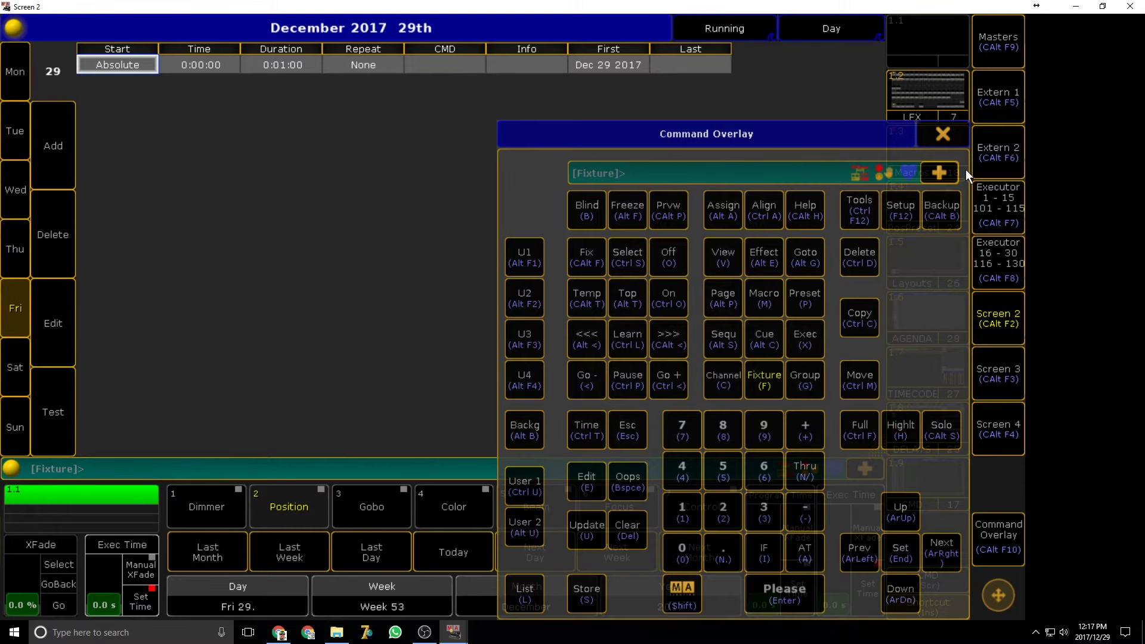
left_click(941, 133)
Set the appointment's start time to 15 hours, 20 minutes and 0 seconds
left_click(194, 60)
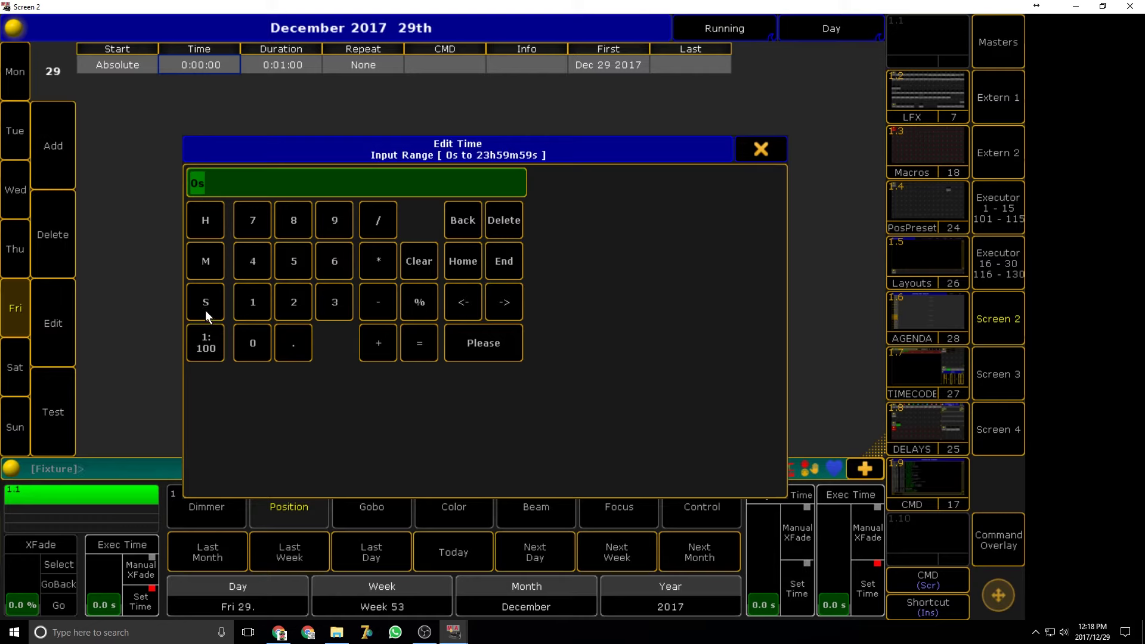
left_click(246, 303)
left_click(282, 258)
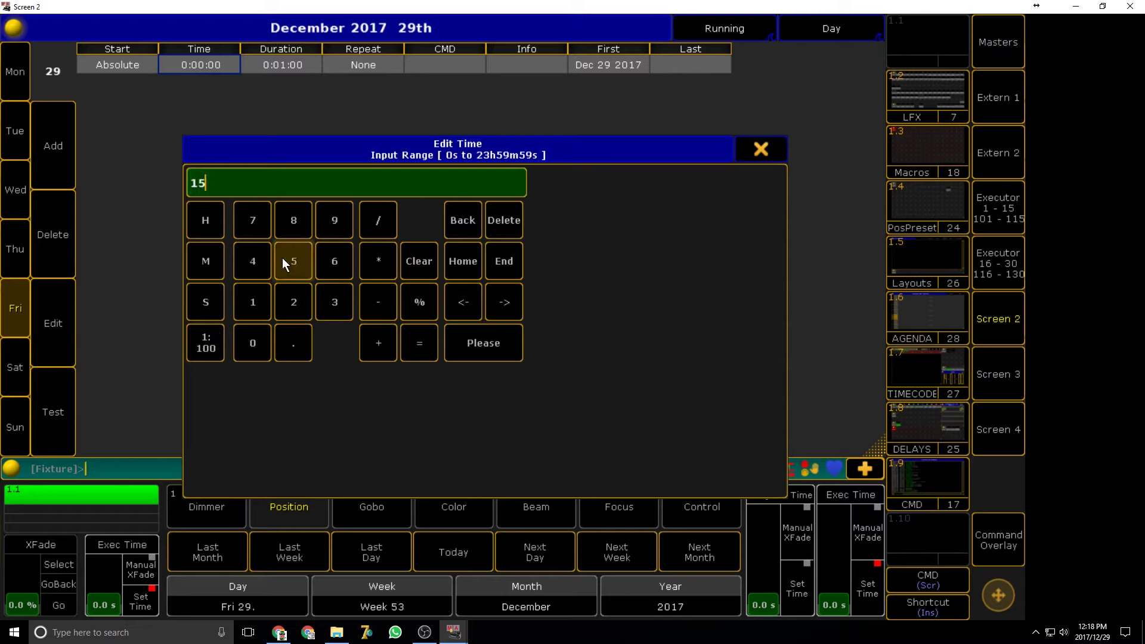
left_click(199, 223)
left_click(293, 304)
left_click(253, 343)
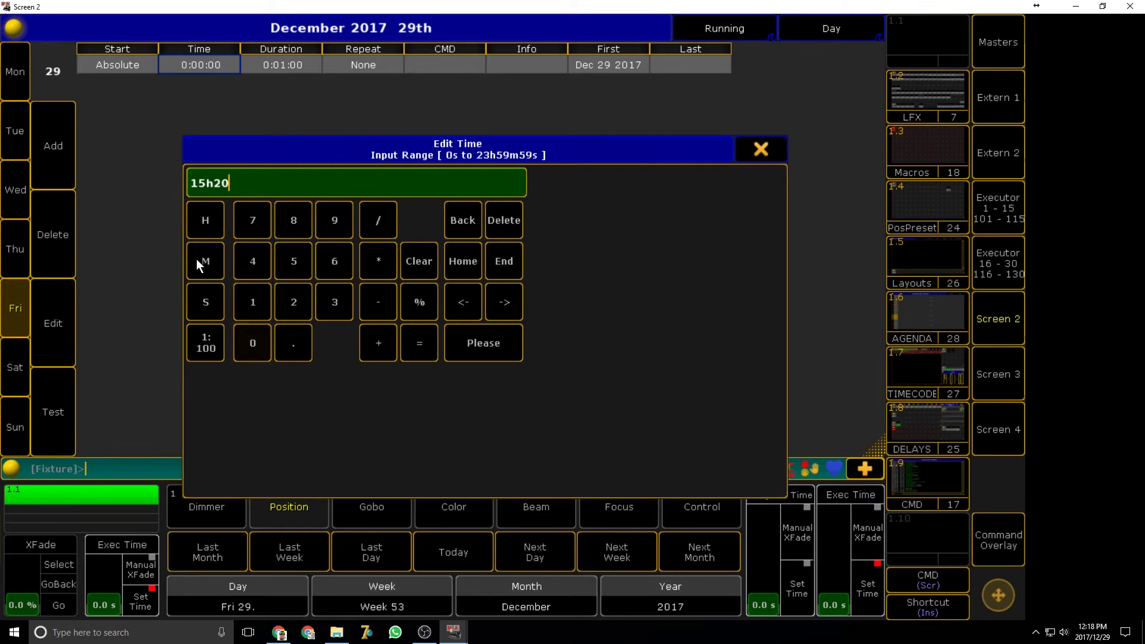
left_click(203, 260)
left_click(238, 333)
left_click(209, 299)
left_click(449, 352)
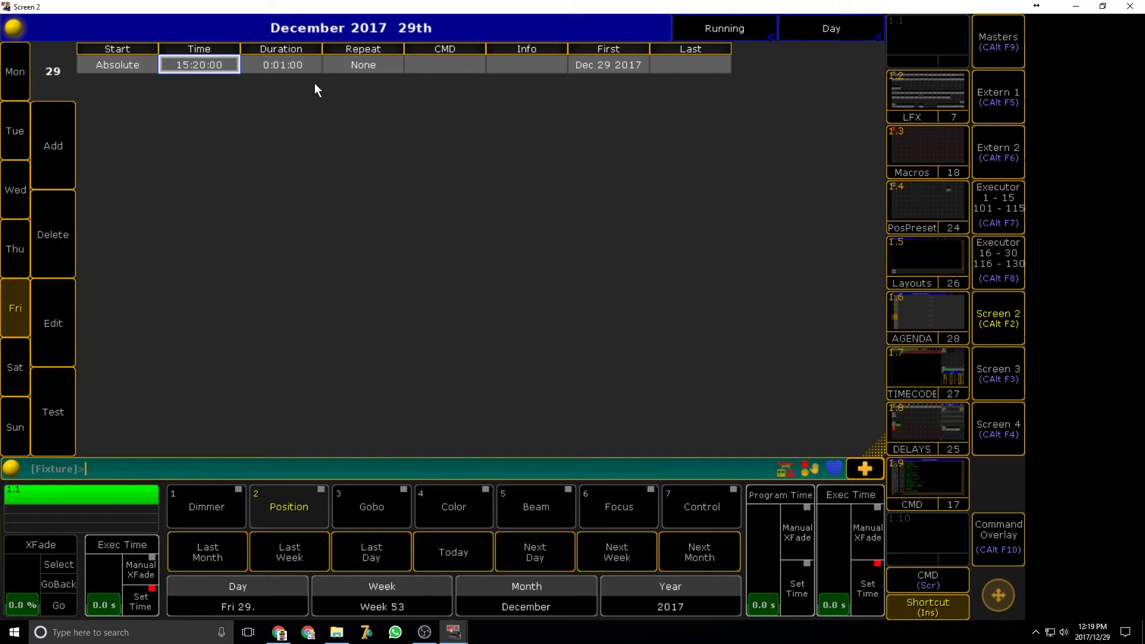
Review the repeat interval options for the appointment without choosing a different one
left_click(372, 65)
left_click(499, 81)
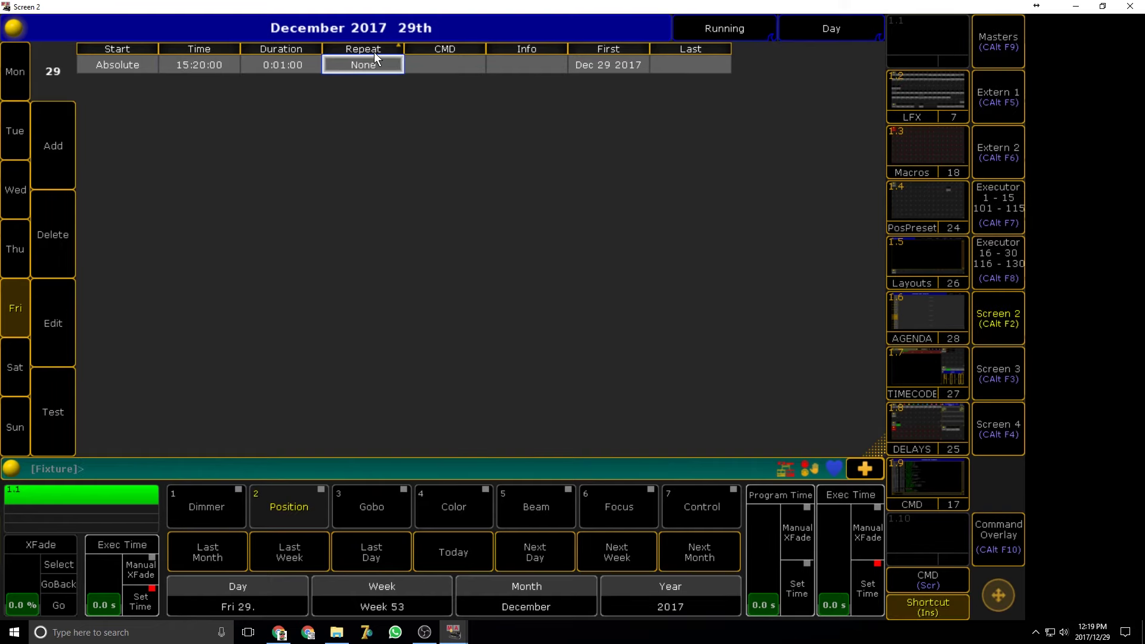
left_click(371, 65)
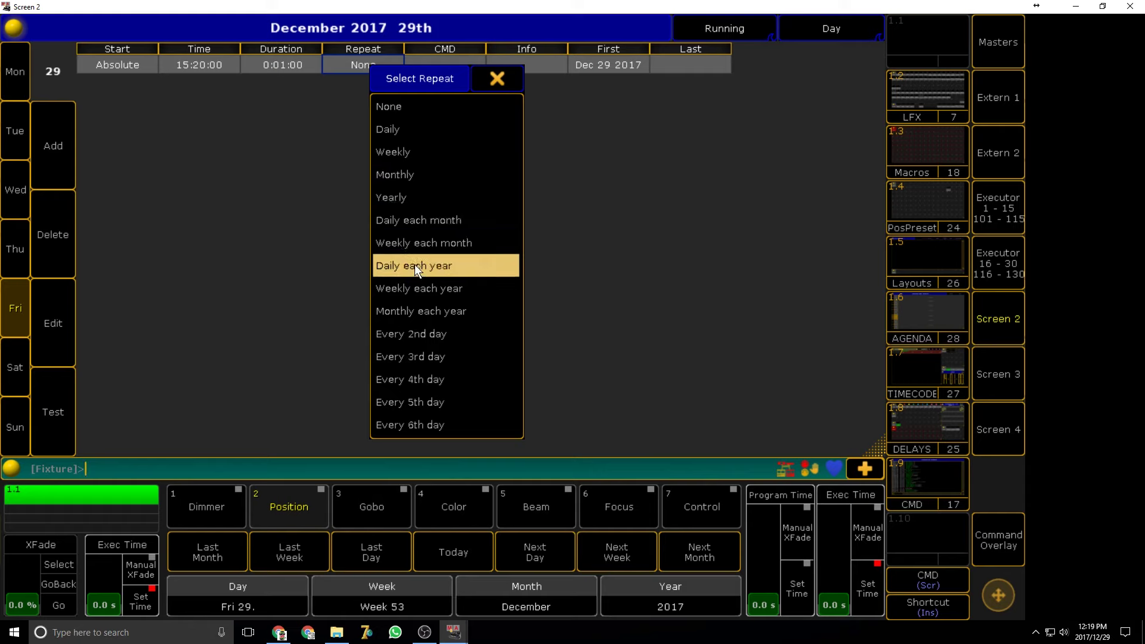
left_click(504, 79)
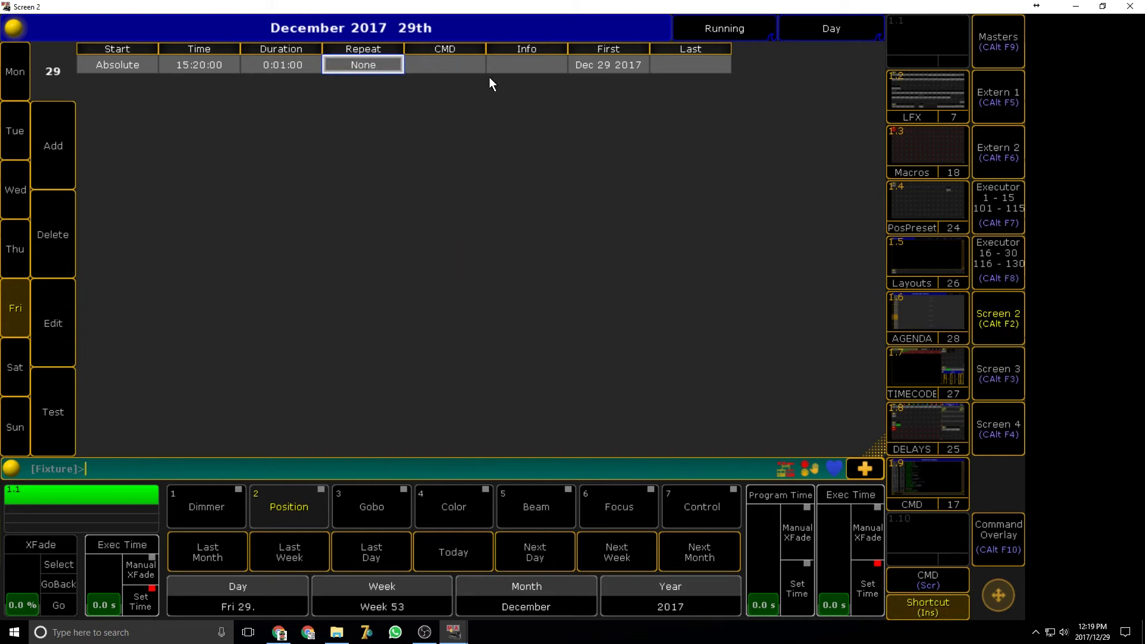
Set the appointment's command to "Goto Cue 1 Exec 1.1"
left_click(460, 64)
left_click(460, 65)
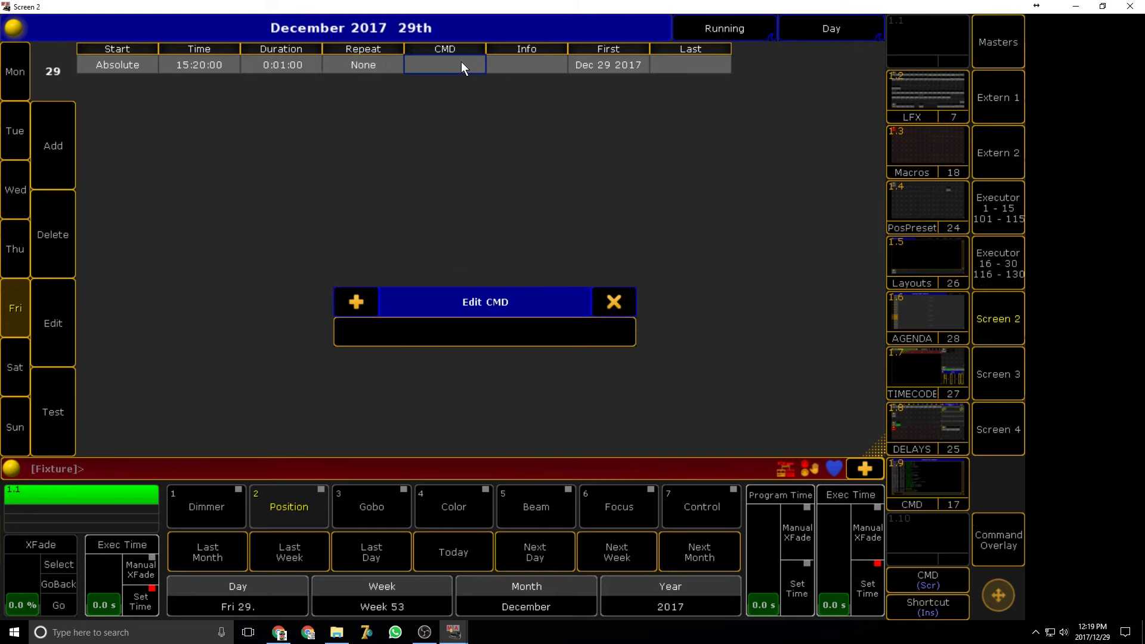
type("Goto  Cue 1 Exec 1.1")
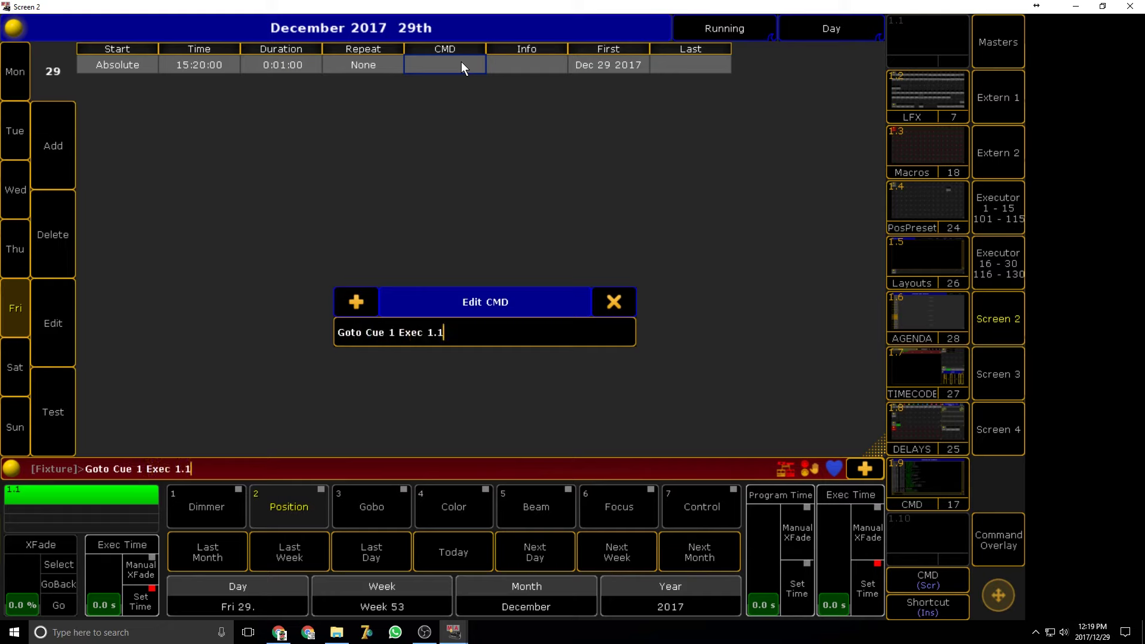
key("Return")
Enter the appointment's info text "This appointment is a lamp on command"
double_click(542, 70)
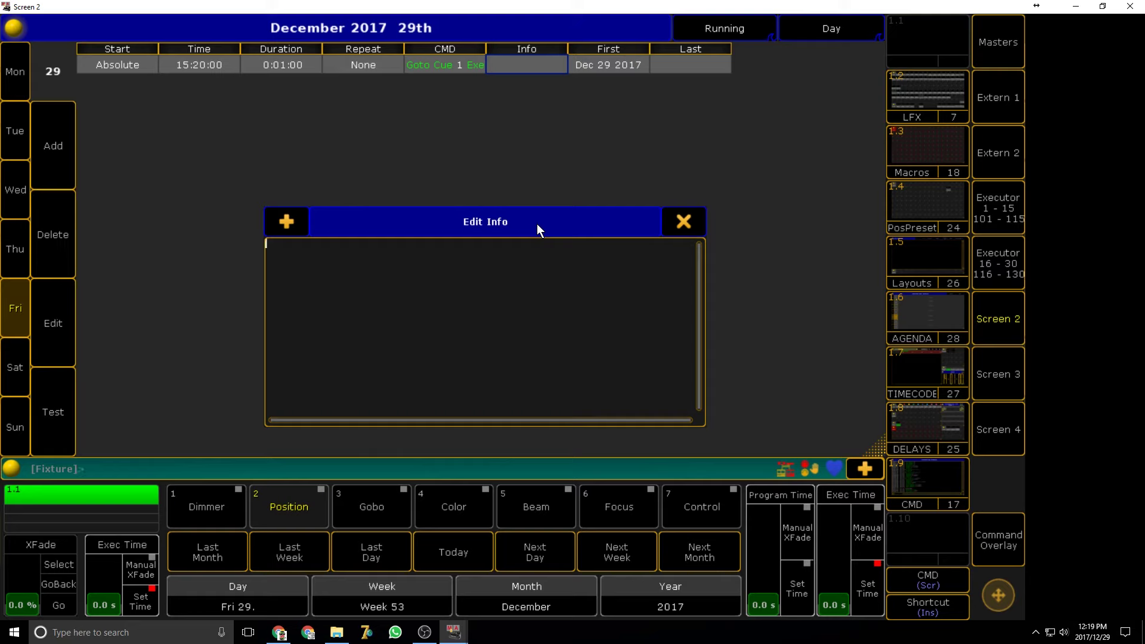
type("This appointment is a lamp on ")
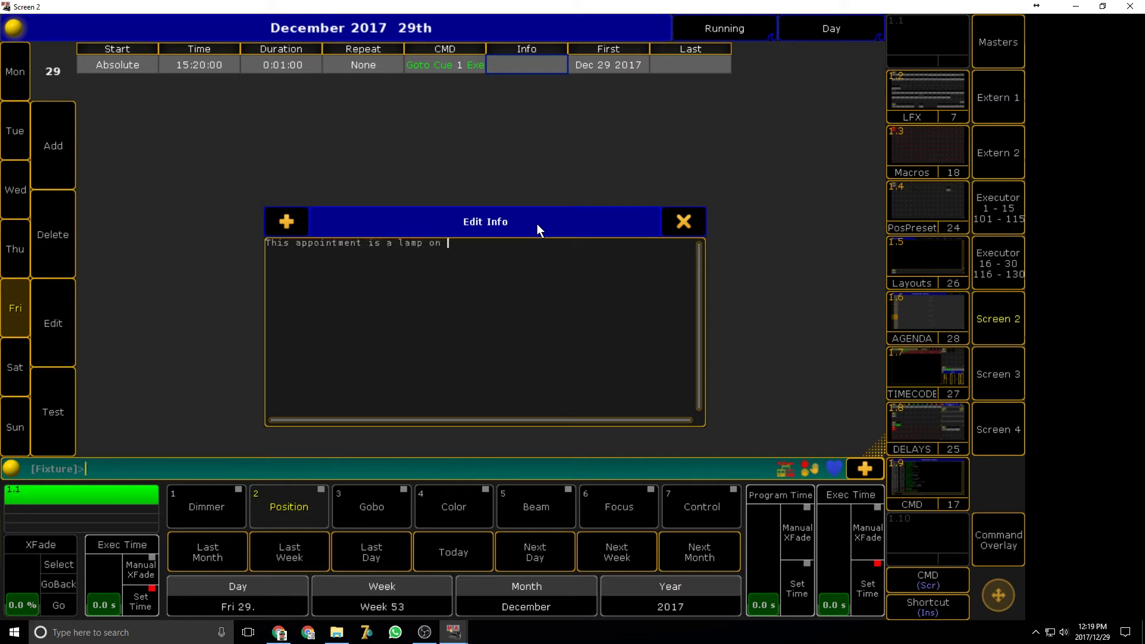
type("command")
key("Return")
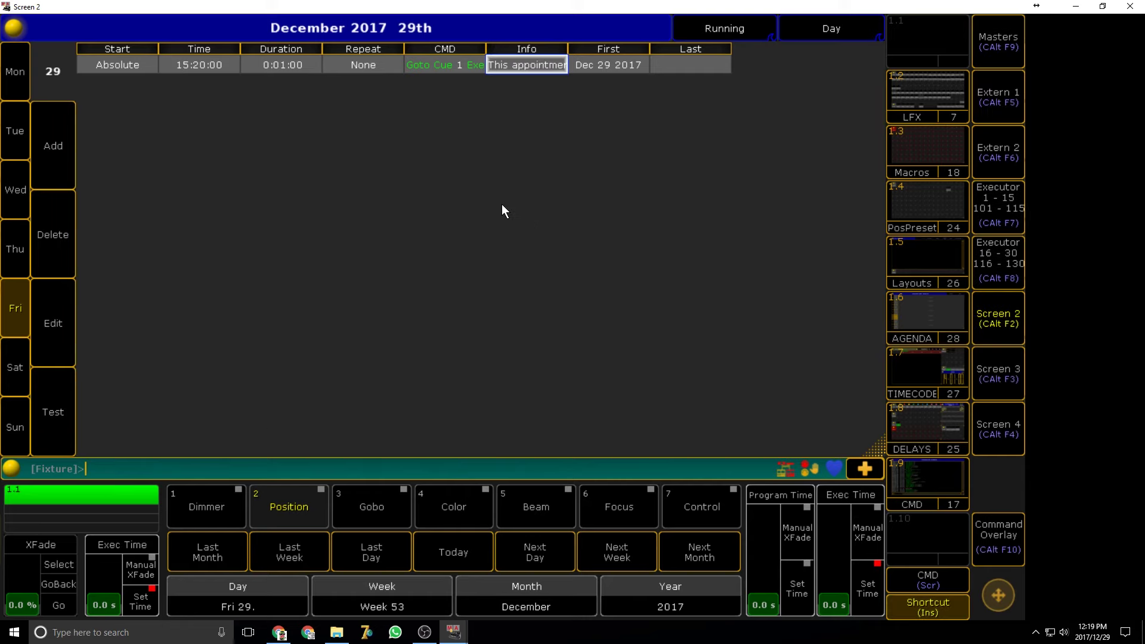
Examine the date pickers for the appointment's first and last dates, browsing the first date to October 2020 and cancelling both
left_click(610, 70)
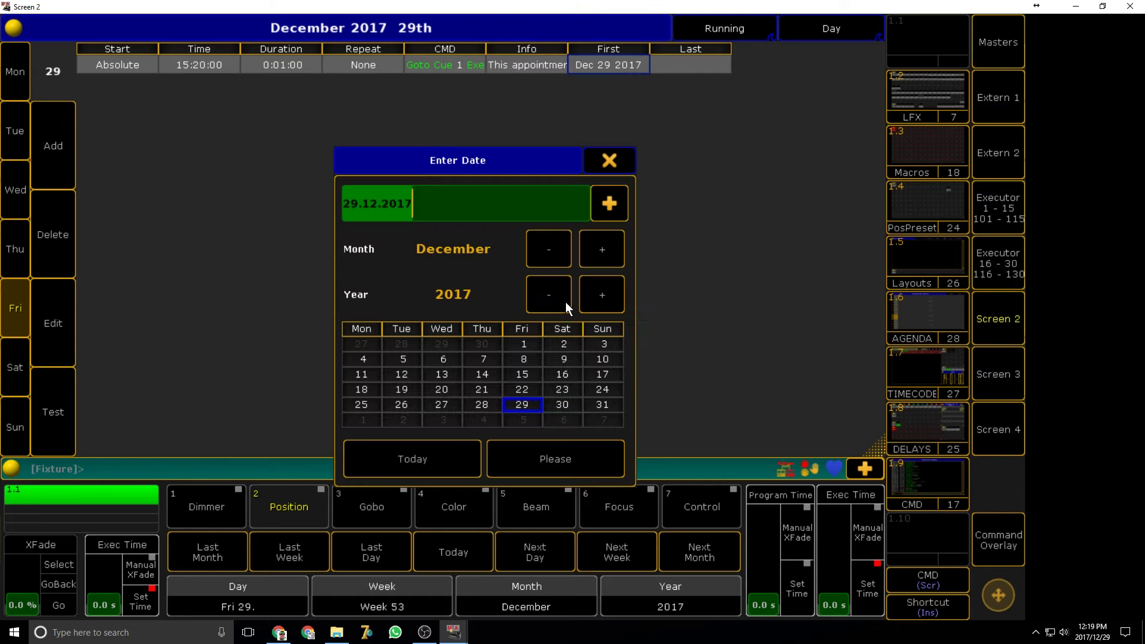
left_click(538, 251)
left_click(537, 250)
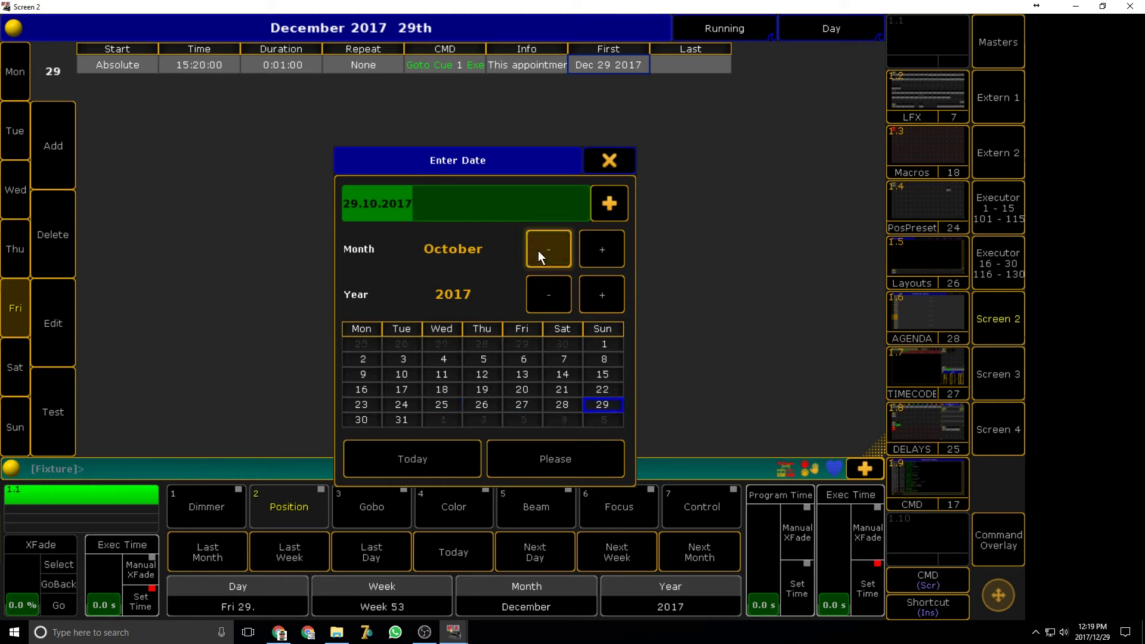
left_click(593, 294)
left_click(593, 294)
left_click(593, 294)
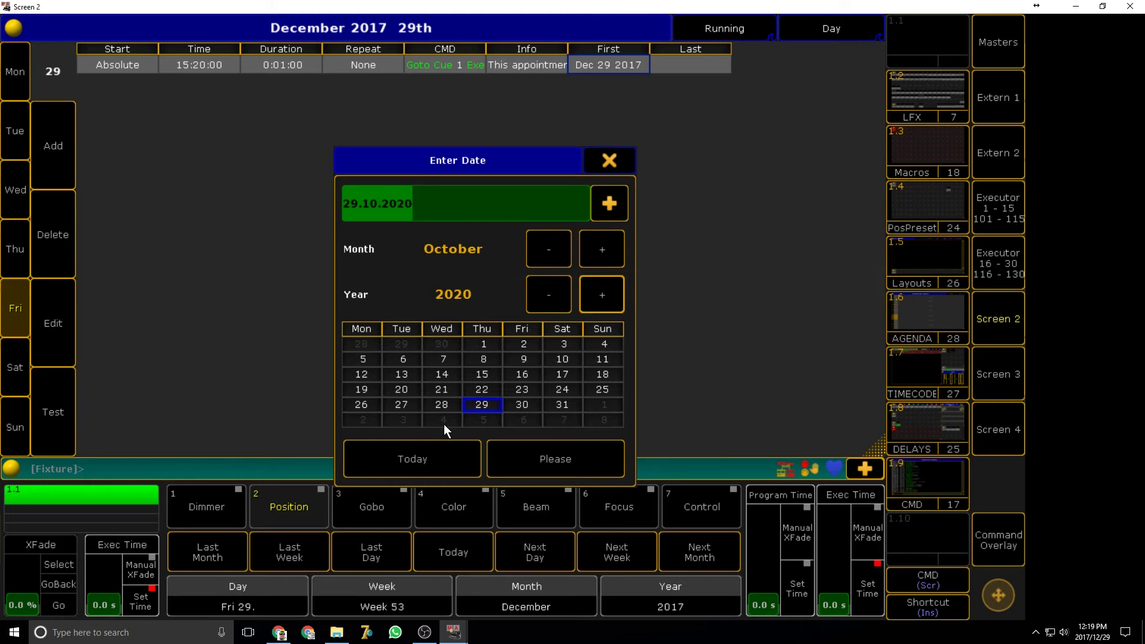
left_click(609, 160)
left_click(674, 68)
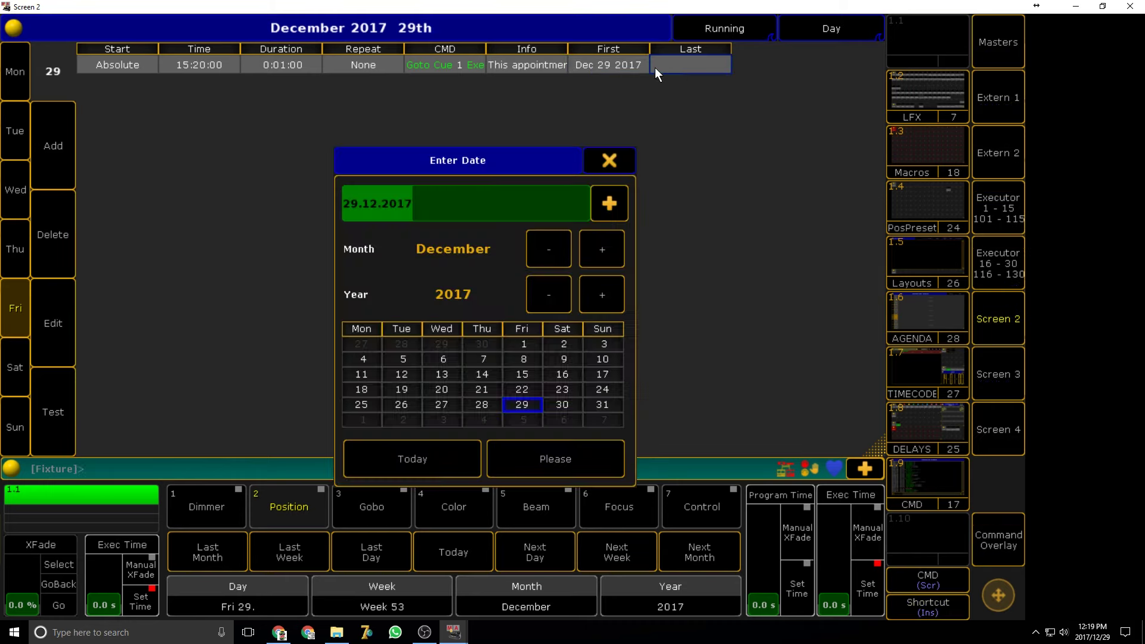
left_click(622, 158)
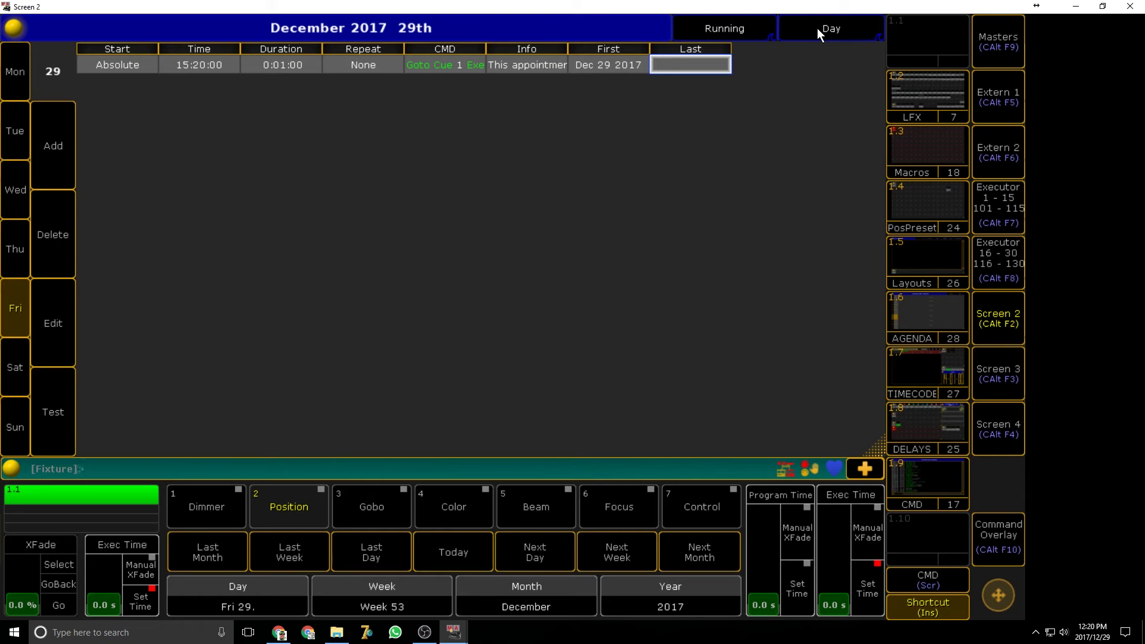
Cycle the agenda through its month and year views and return to the day view
left_click(817, 28)
left_click(817, 27)
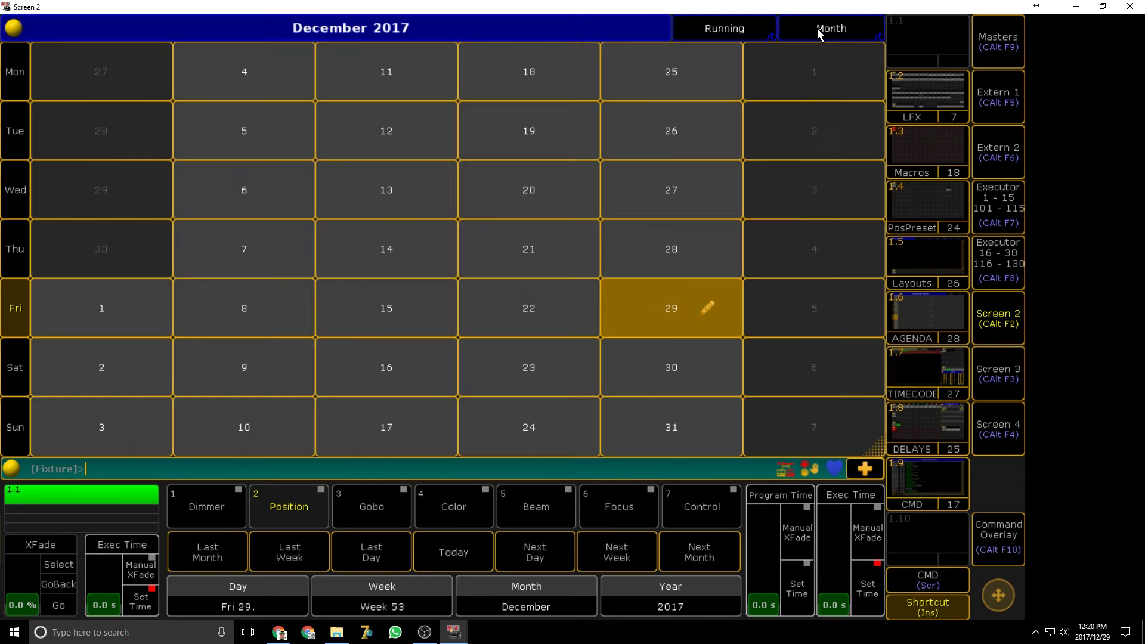
left_click(818, 28)
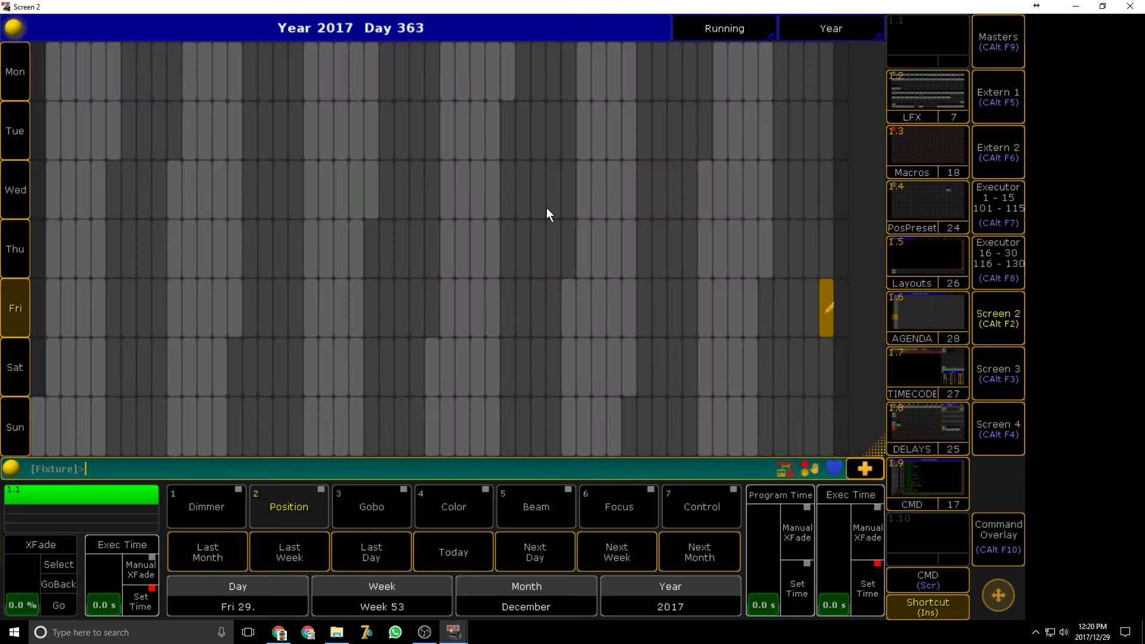
left_click(842, 29)
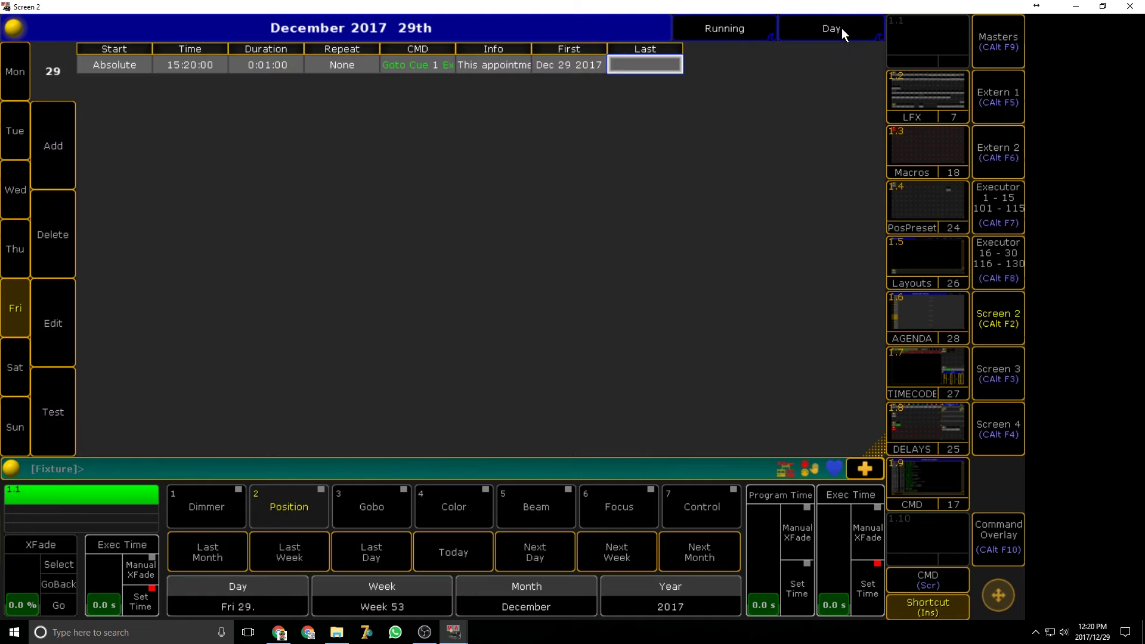